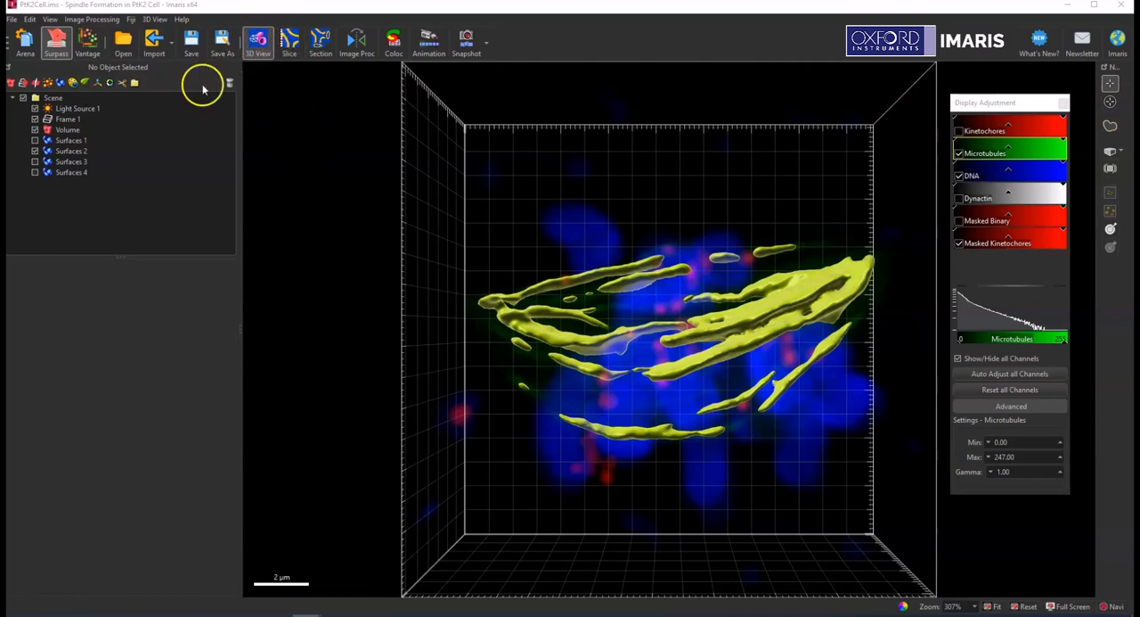
Turn on slicer rendering for Surfaces 2 in the 3D view.
click(108, 153)
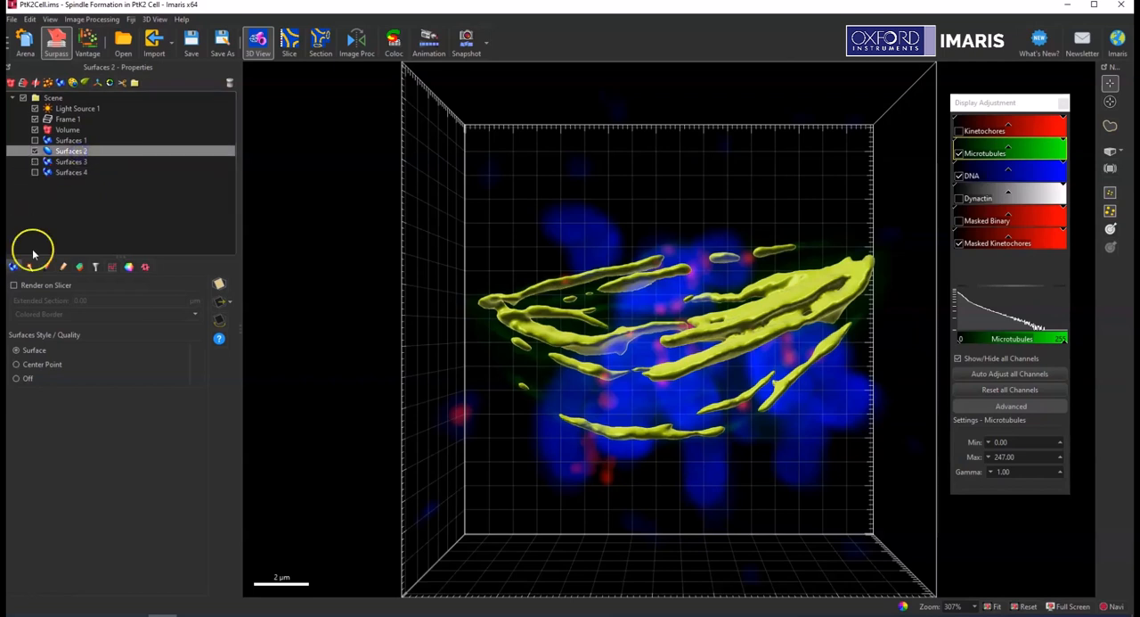
click(220, 284)
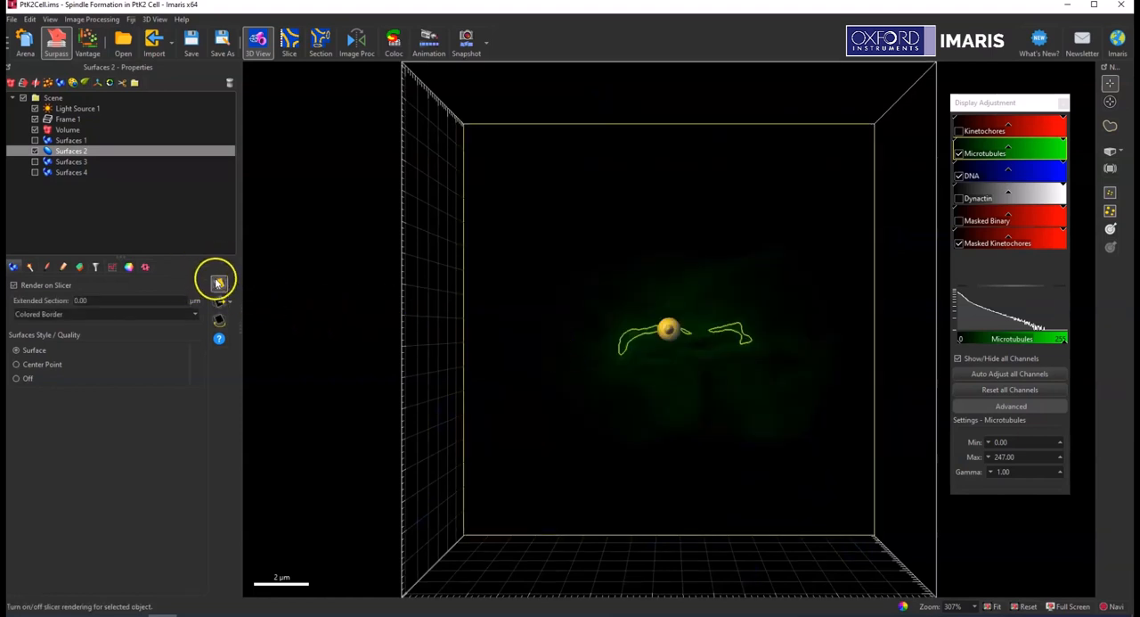
click(256, 45)
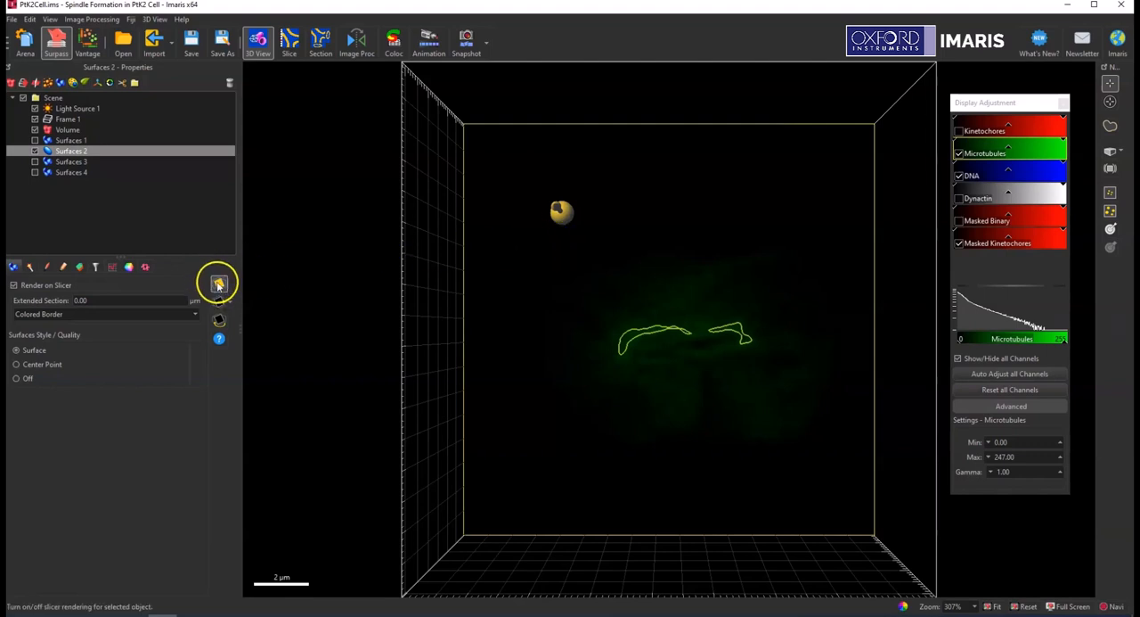
Move the slicer plane through the volume to examine the microtubule surface outlines against the channel signal, and reset the camera.
drag(592, 167, 568, 72)
scroll(590, 264, up, 4)
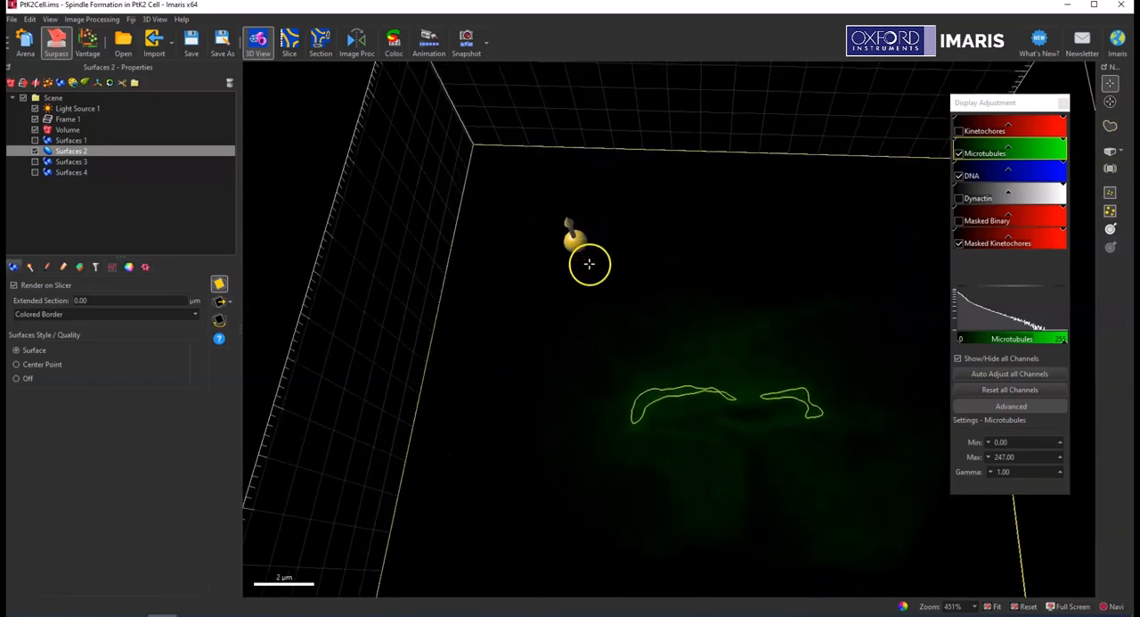
scroll(589, 263, up, 3)
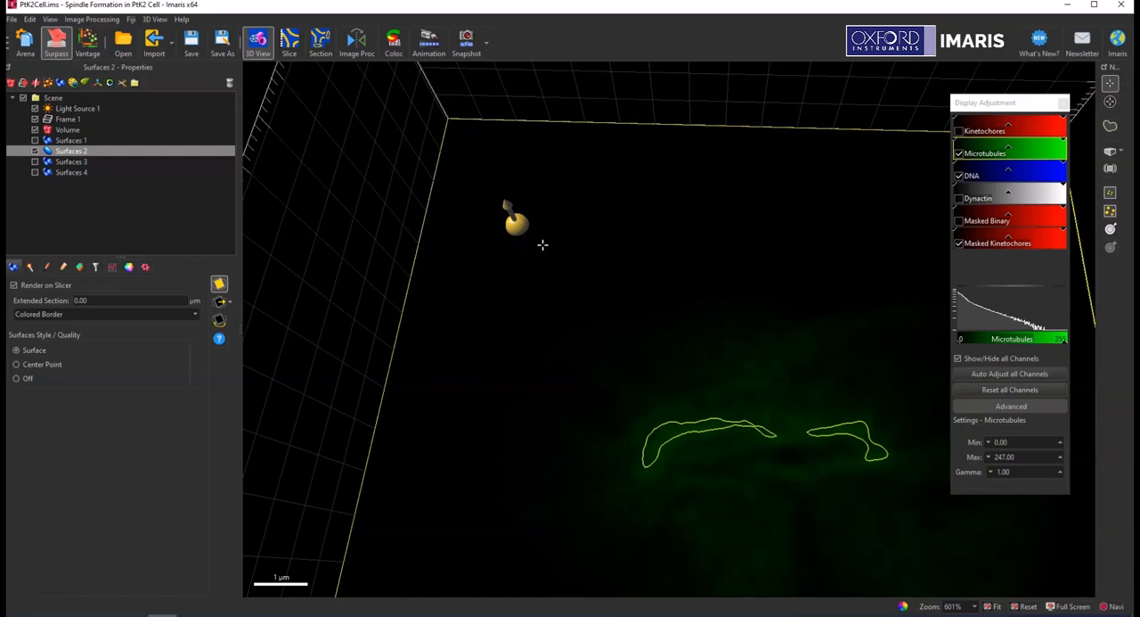
scroll(543, 244, up, 5)
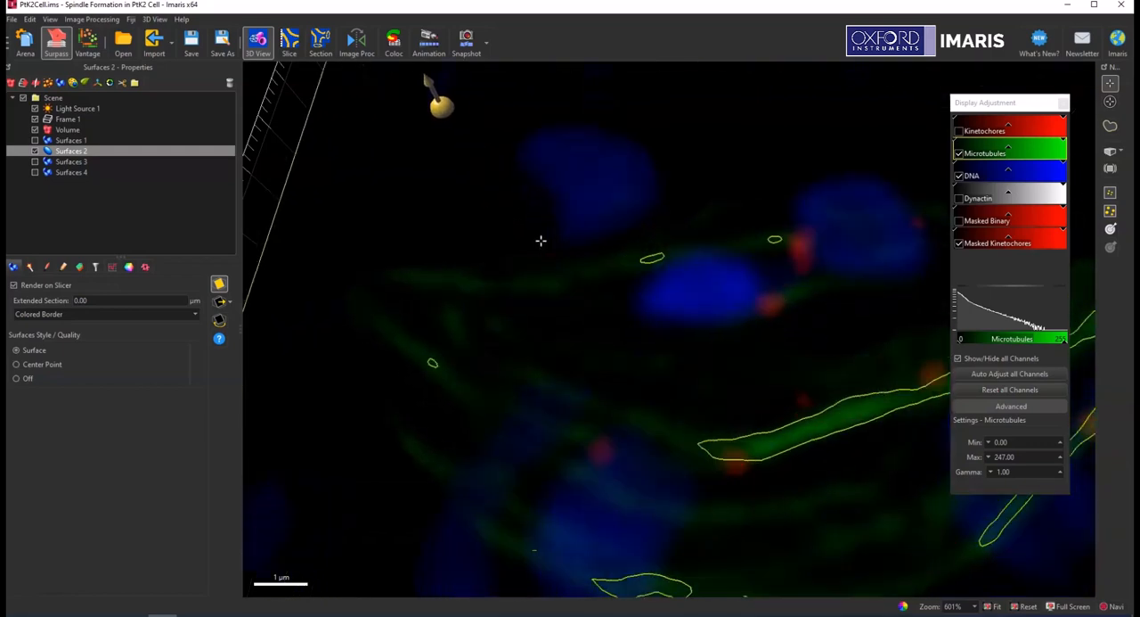
scroll(540, 240, down, 5)
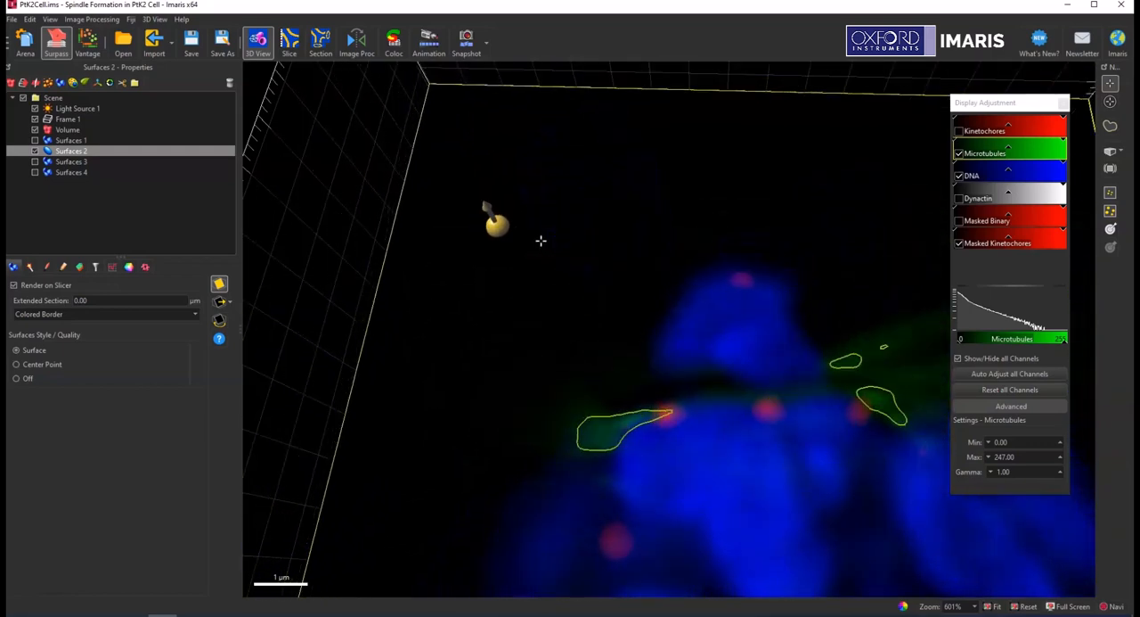
scroll(541, 241, up, 5)
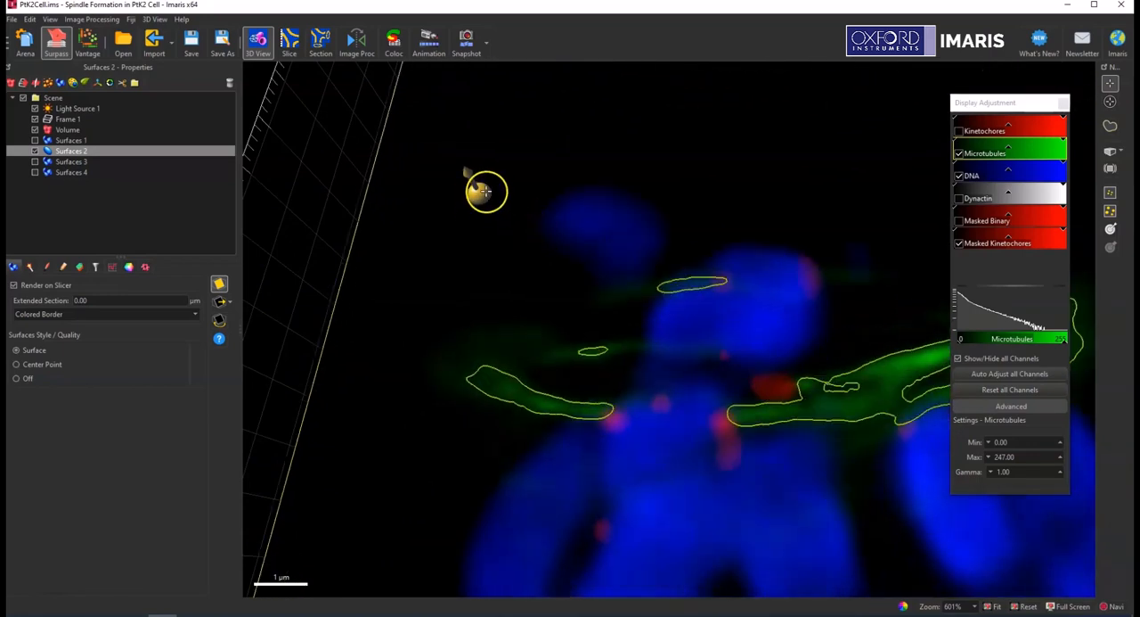
drag(483, 195, 521, 204)
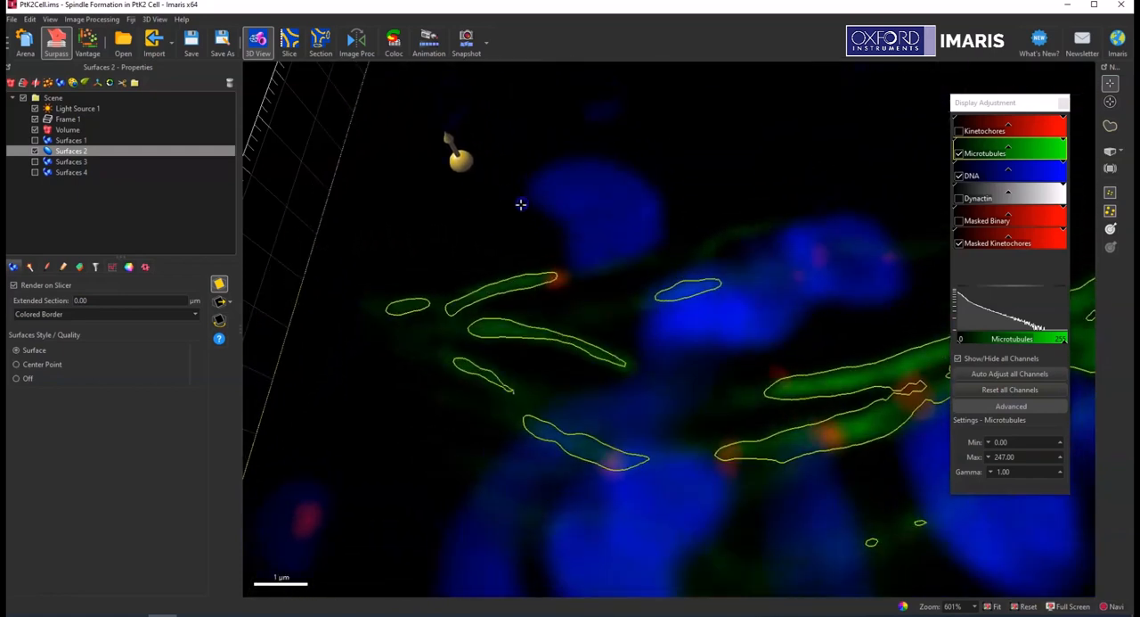
click(1028, 606)
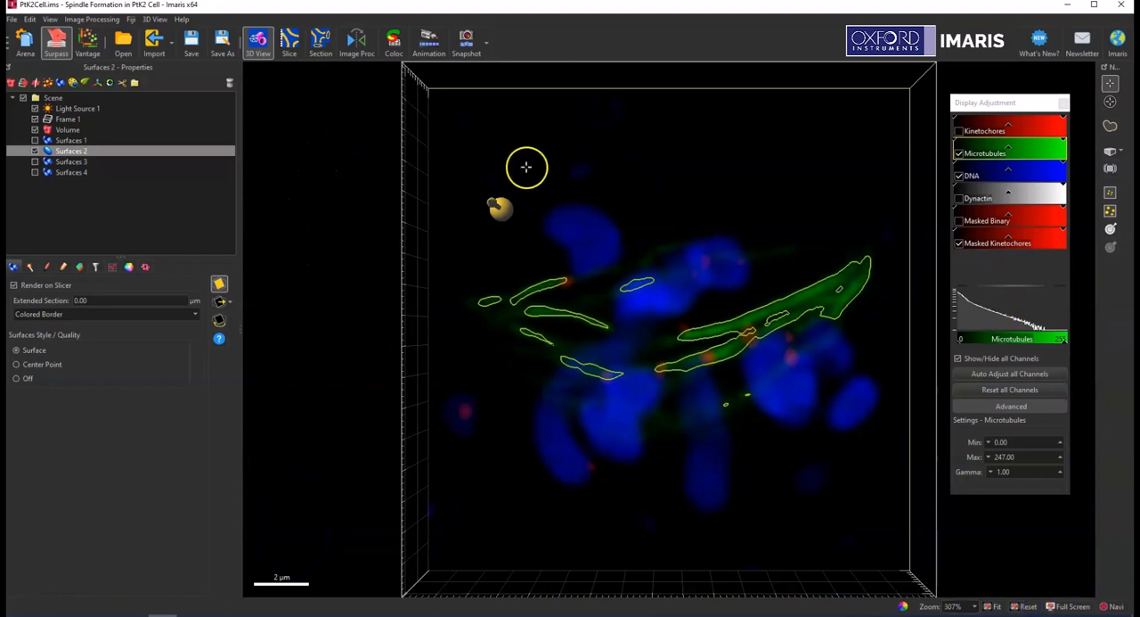
scroll(613, 330, up, 10)
scroll(613, 330, down, 10)
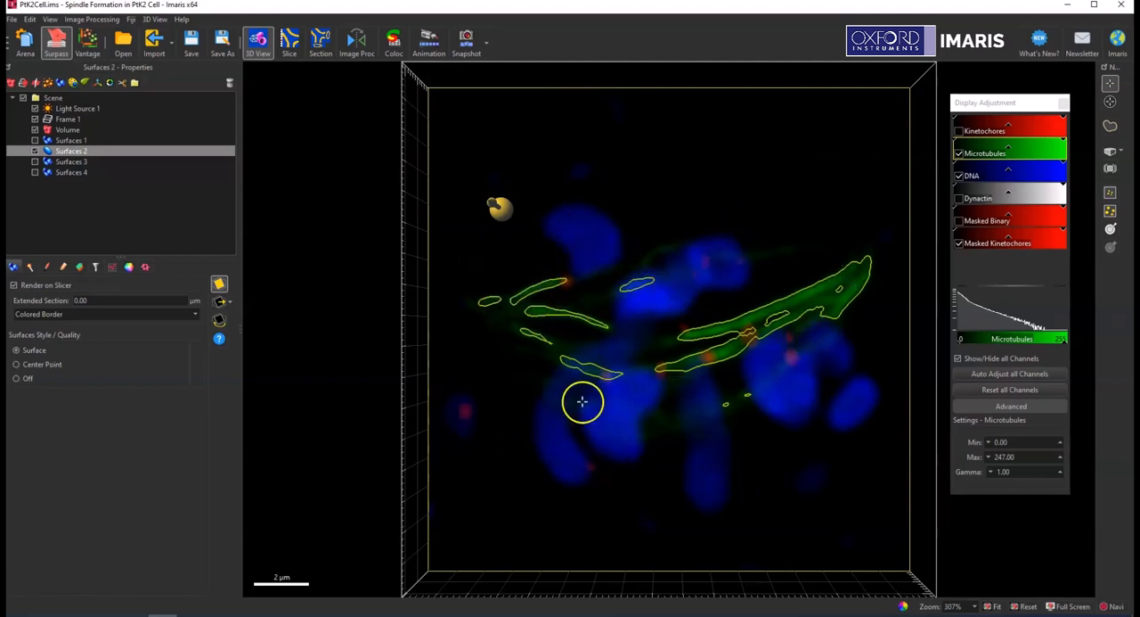
Set the slicer's extended section to 2 µm and examine the slab from the side before resetting the camera.
drag(408, 323, 882, 326)
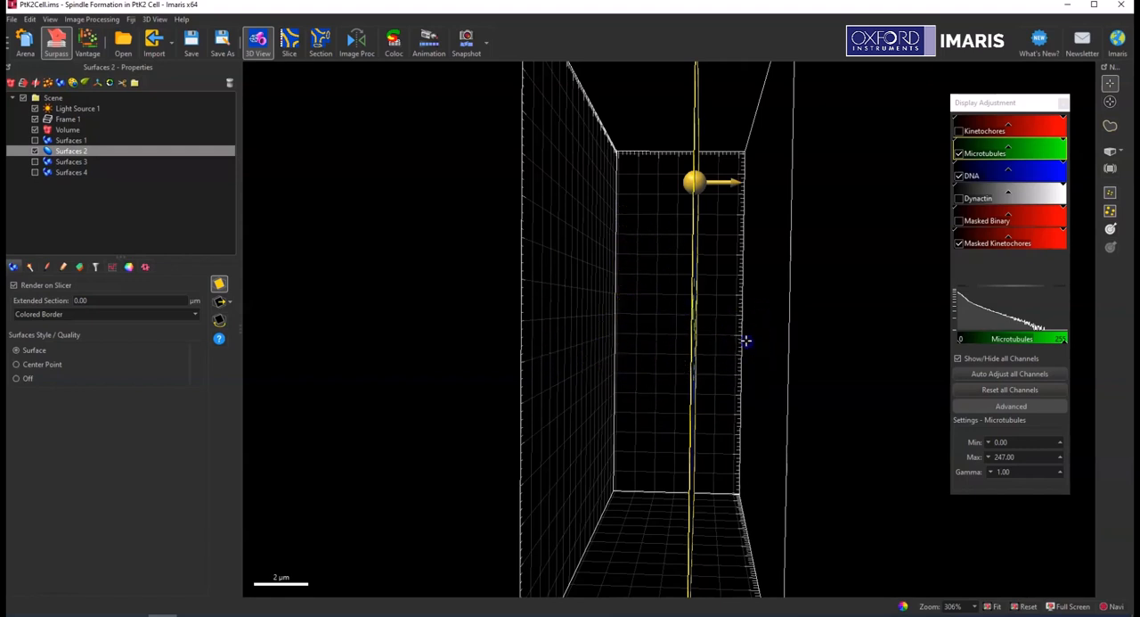
drag(746, 340, 351, 339)
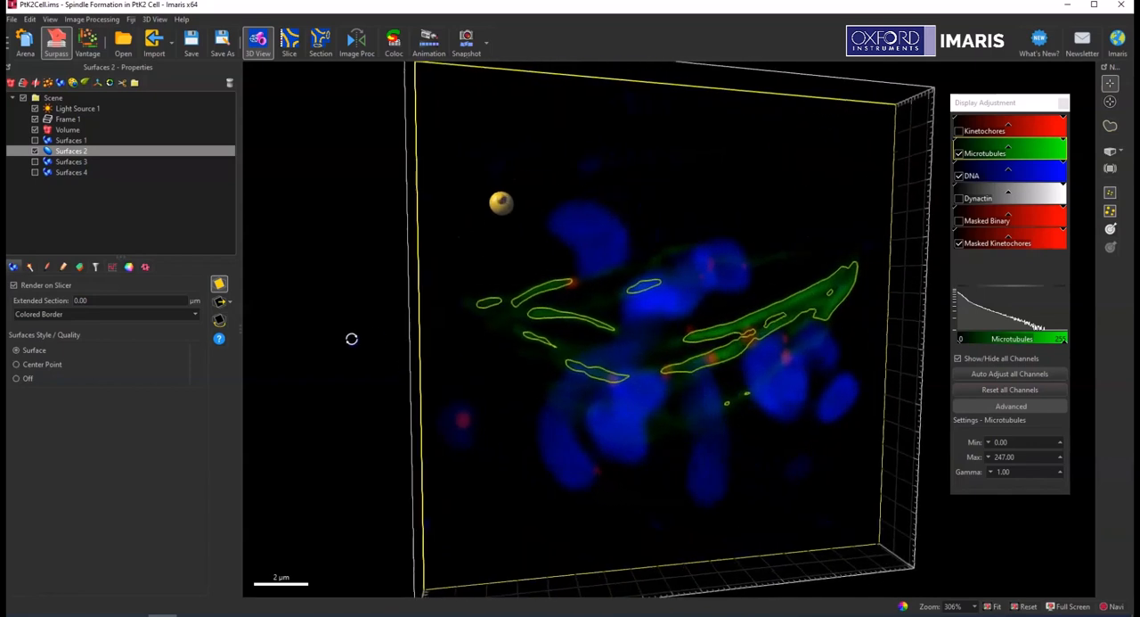
click(1029, 606)
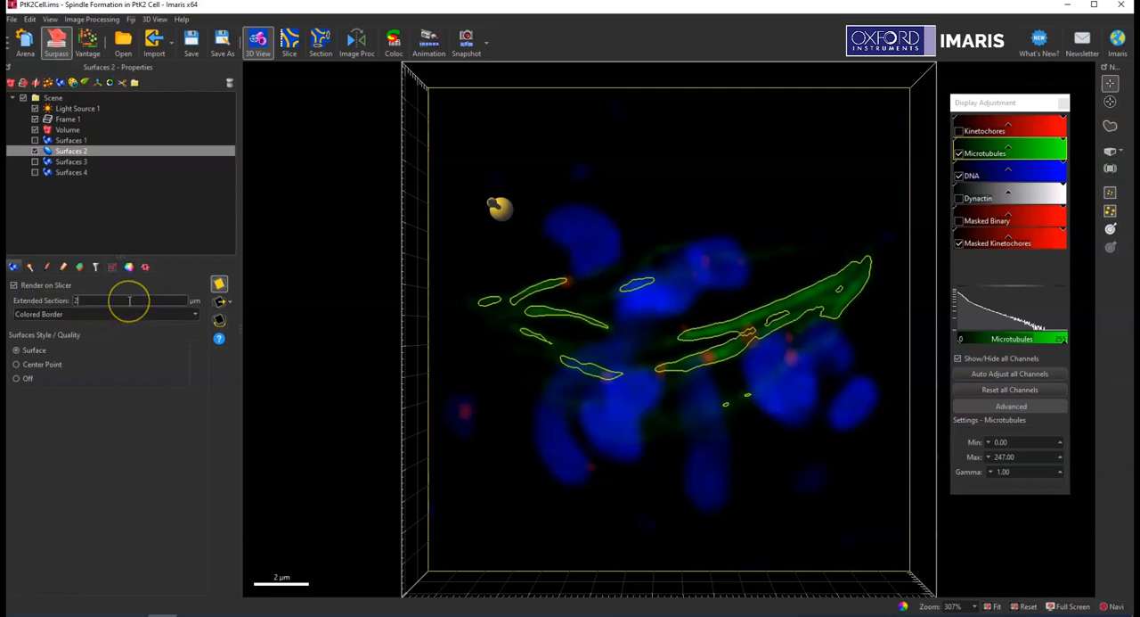
key(Return)
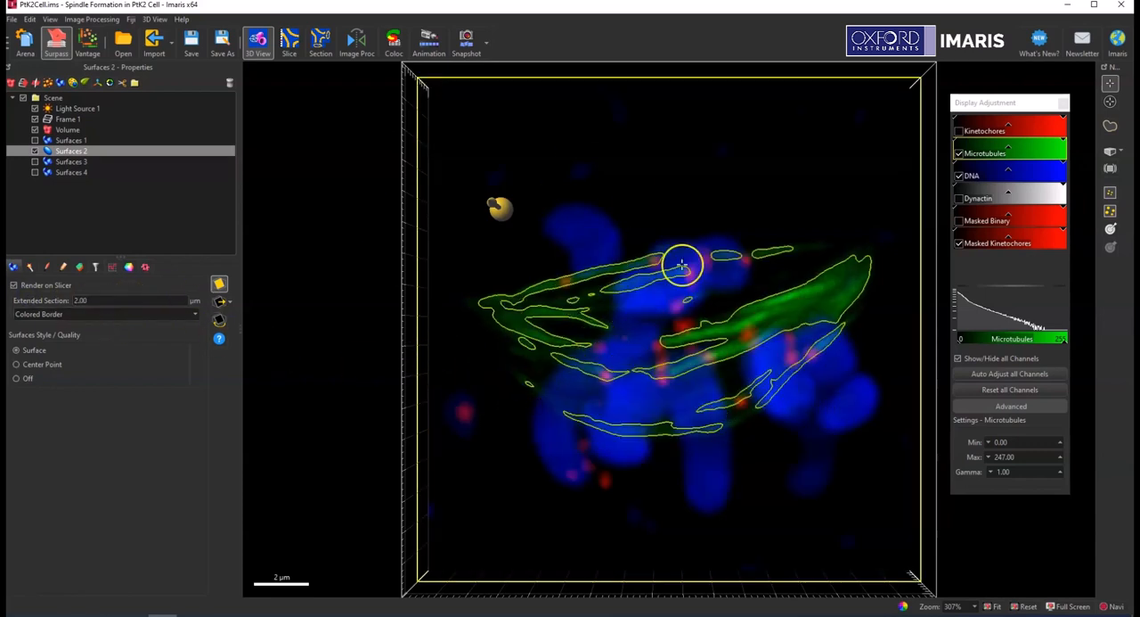
drag(436, 400, 894, 333)
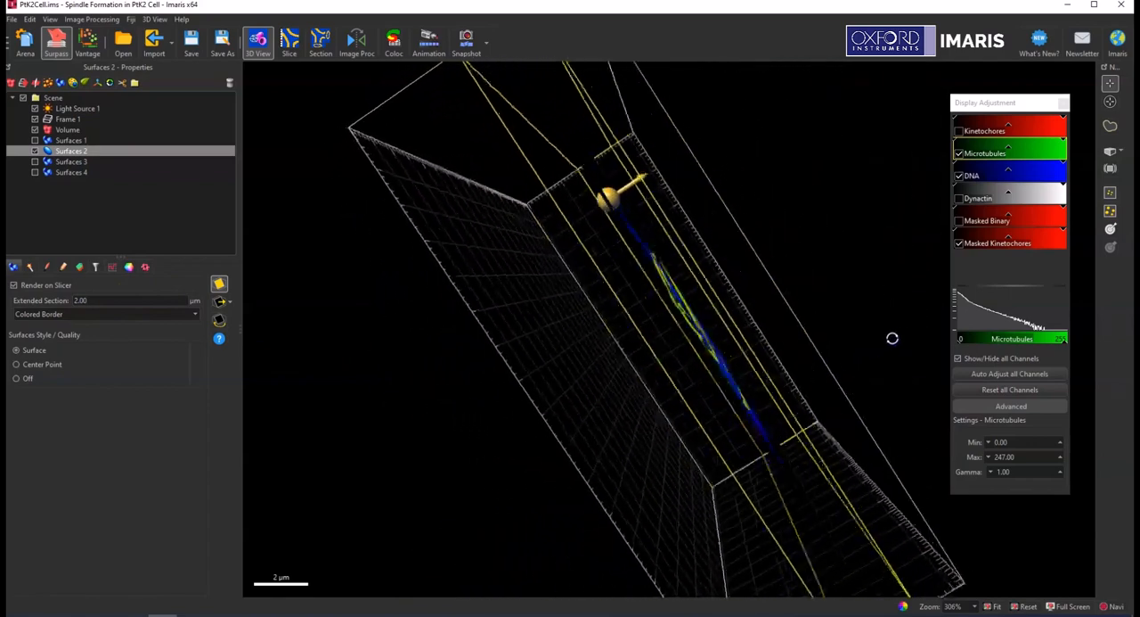
click(709, 385)
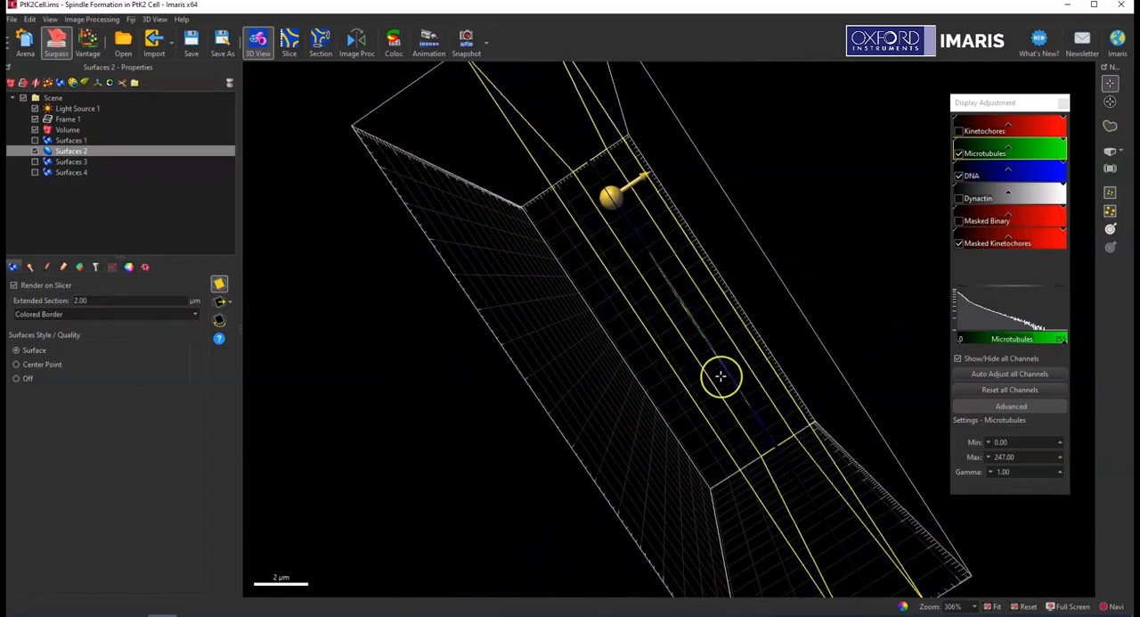
drag(788, 336, 428, 371)
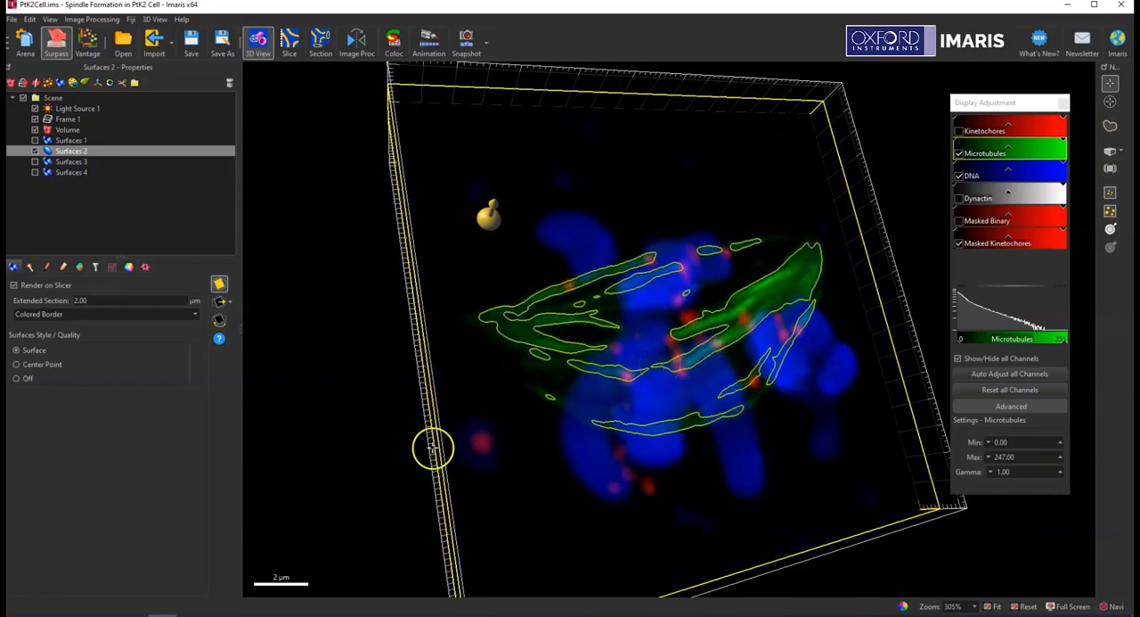
drag(432, 448, 277, 460)
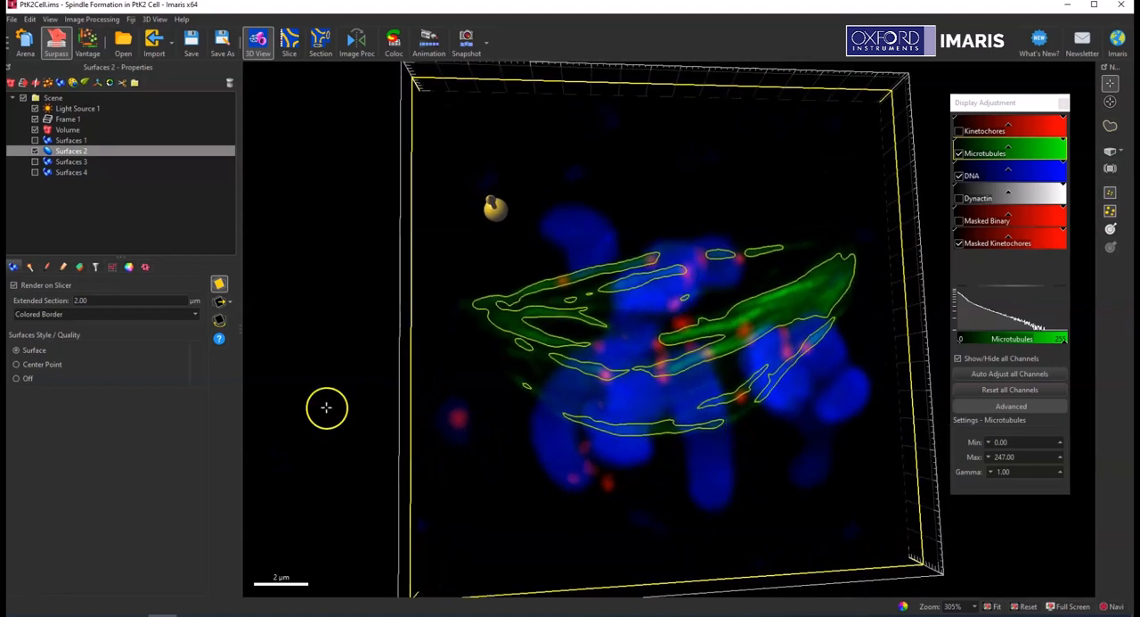
click(1026, 606)
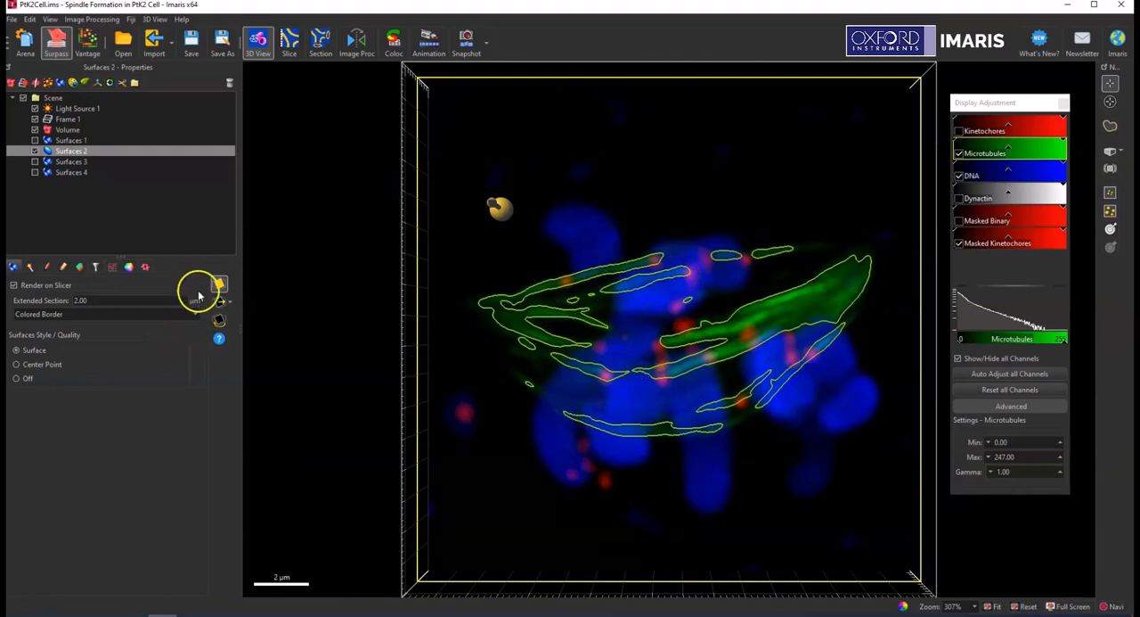
Align the slicer to the XZ plane and move it through the volume facing the section.
click(231, 304)
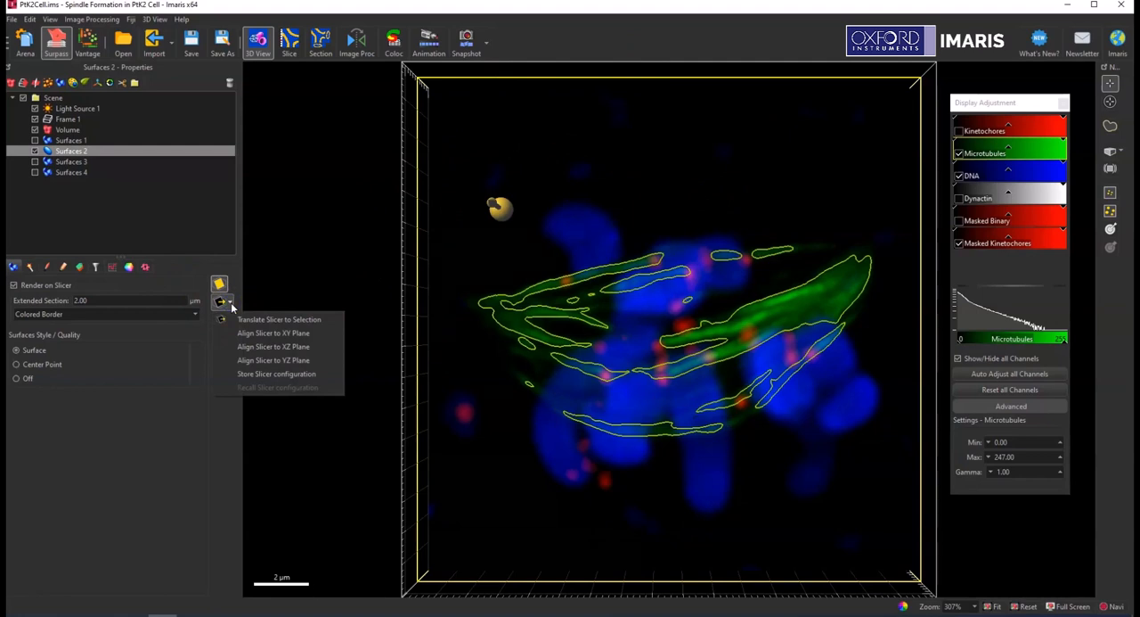
click(285, 347)
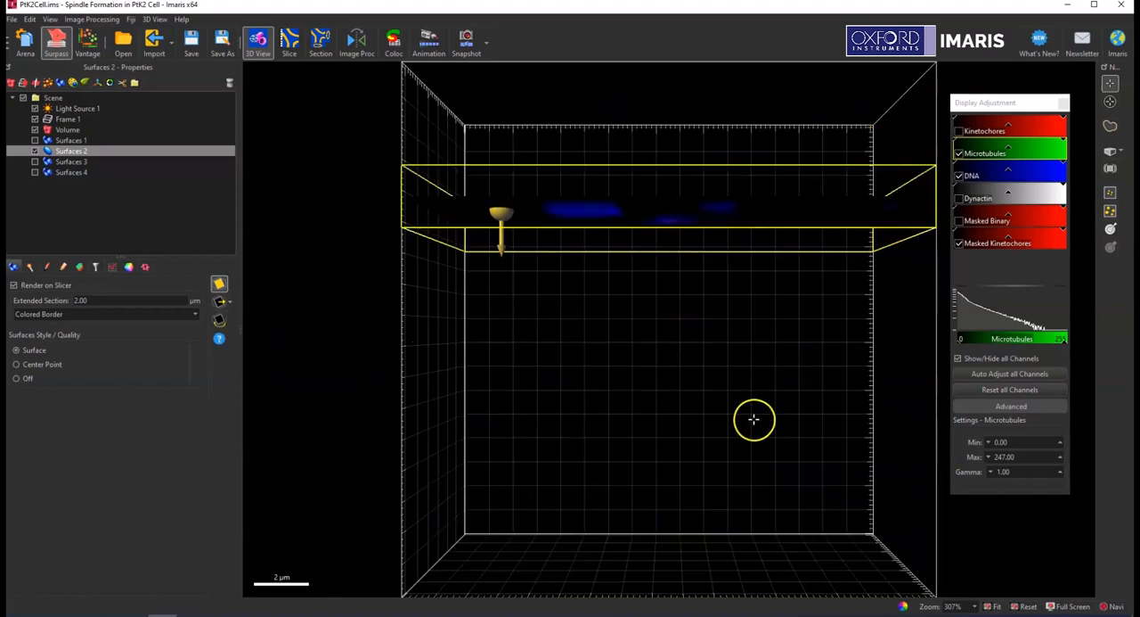
drag(753, 415, 753, 154)
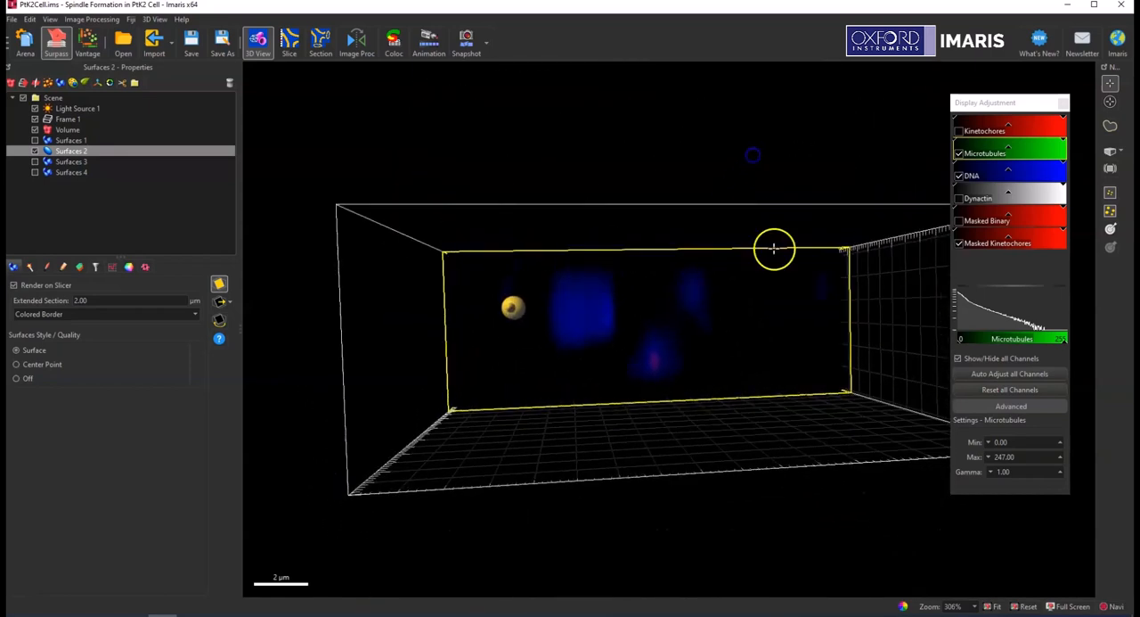
scroll(802, 342, up, 4)
scroll(803, 341, down, 5)
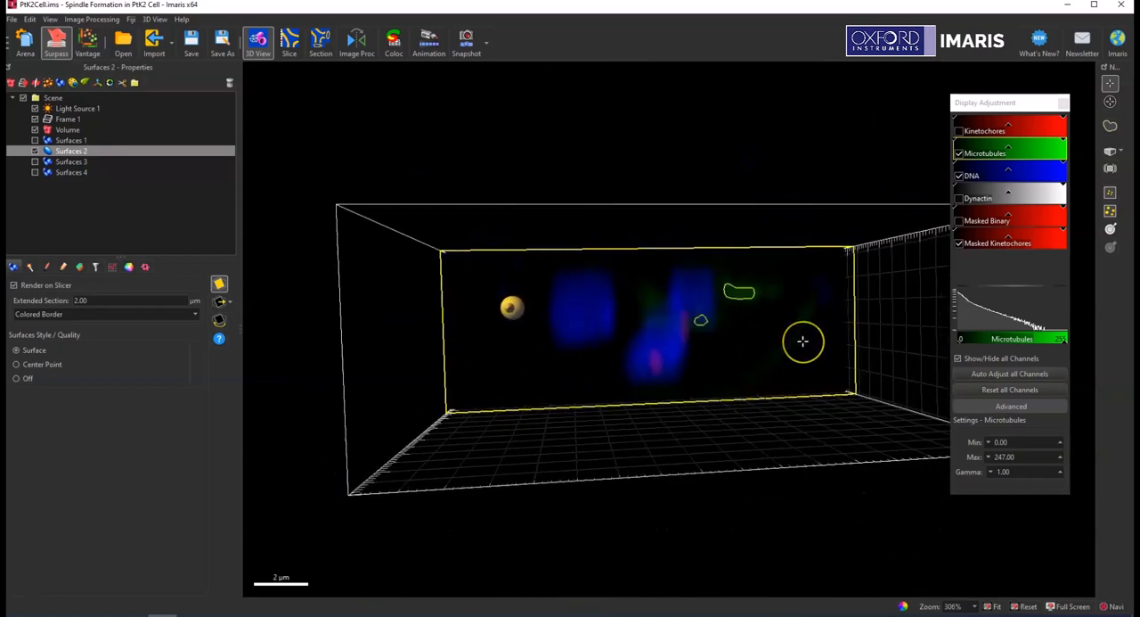
scroll(802, 341, down, 6)
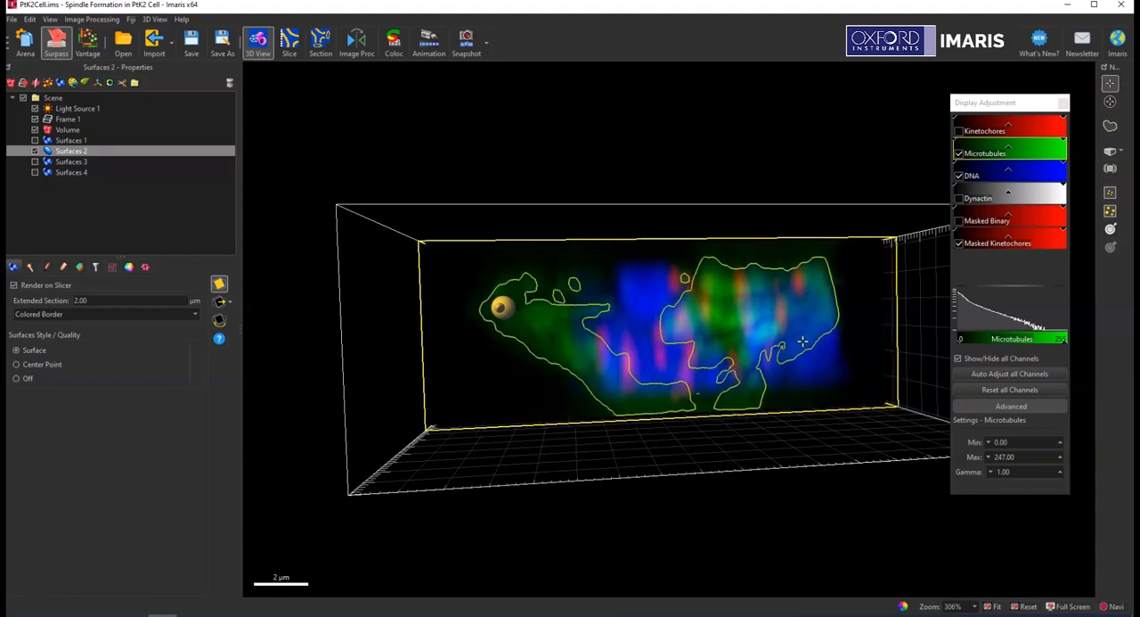
scroll(803, 342, down, 6)
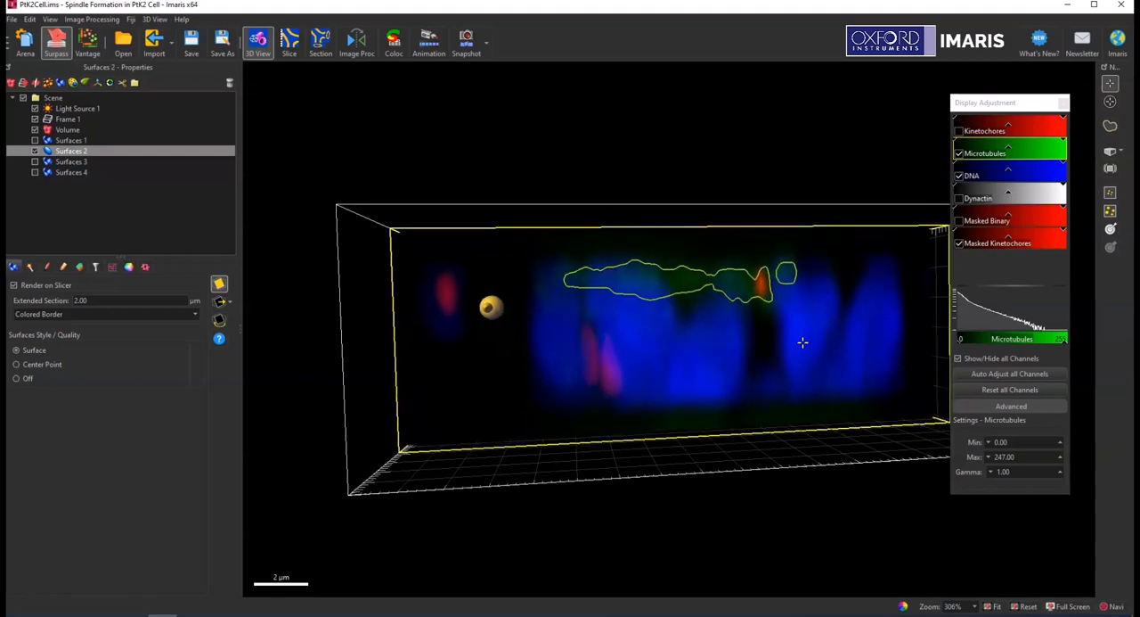
scroll(803, 341, down, 4)
Translate the slicer to the selected surfaces and align it to the YZ plane.
click(220, 302)
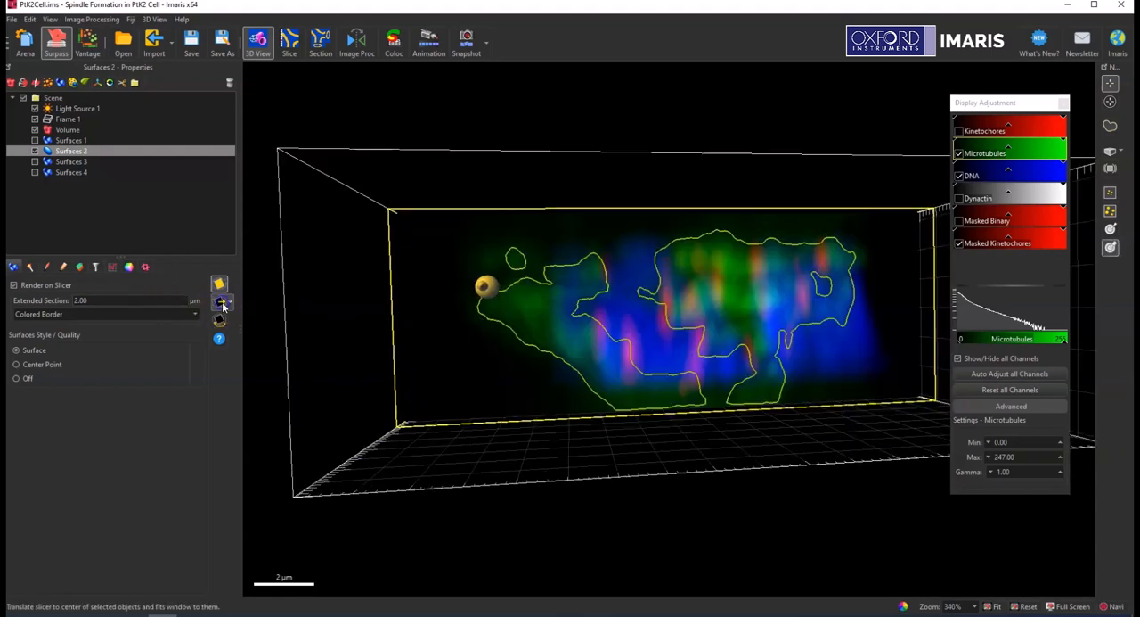
click(227, 304)
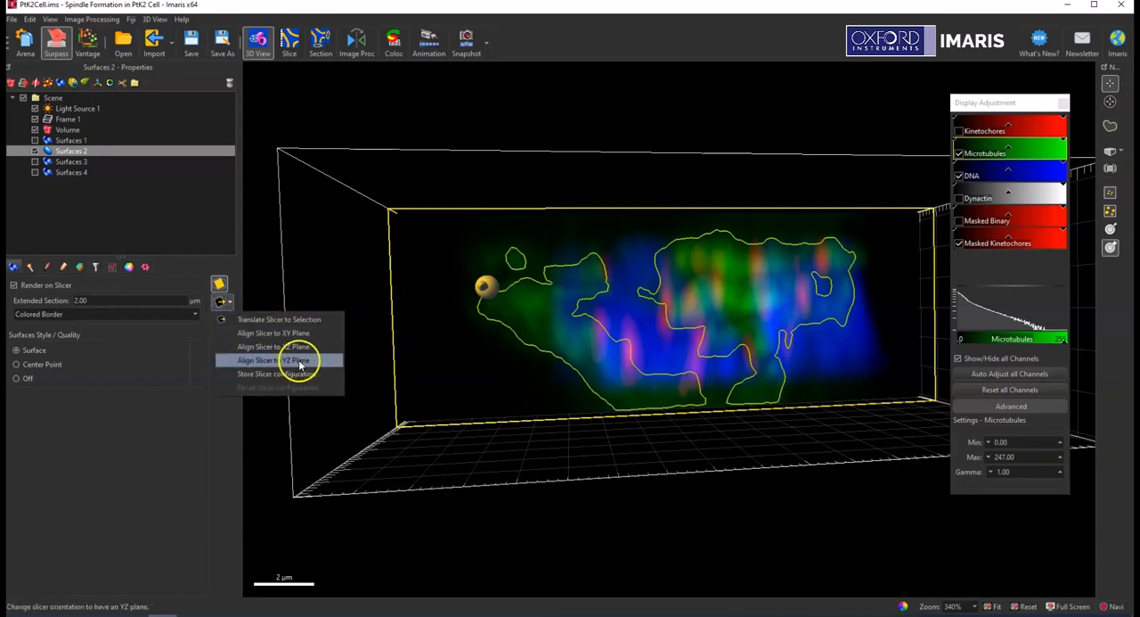
click(299, 361)
drag(796, 366, 694, 390)
drag(655, 261, 611, 256)
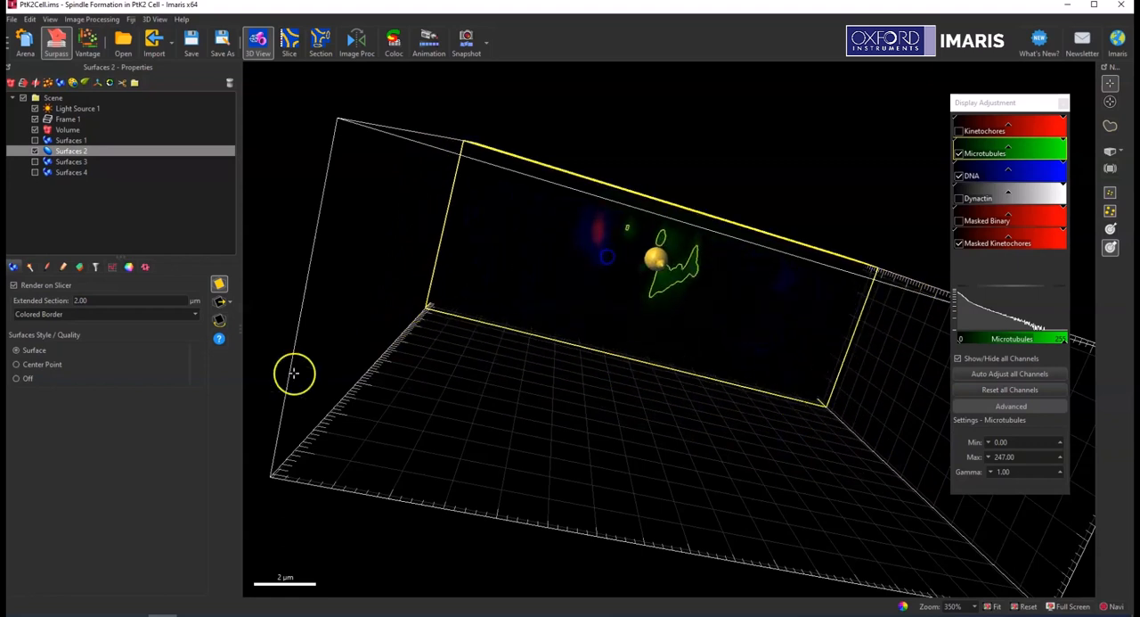
Align the slicer back to the XY plane and reset the camera.
click(231, 304)
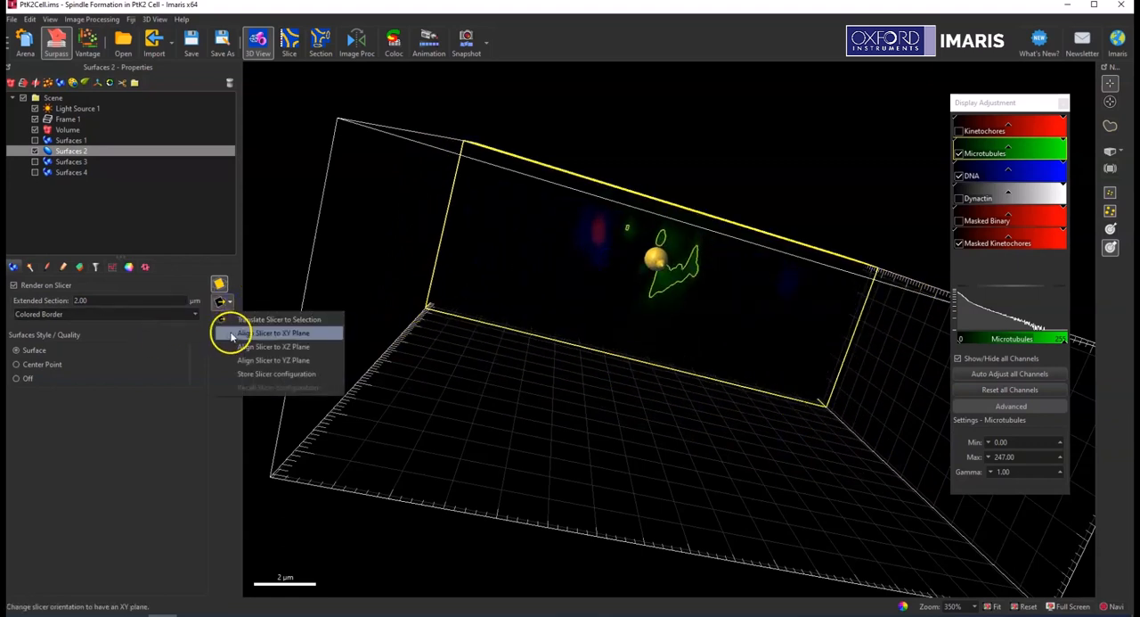
click(234, 332)
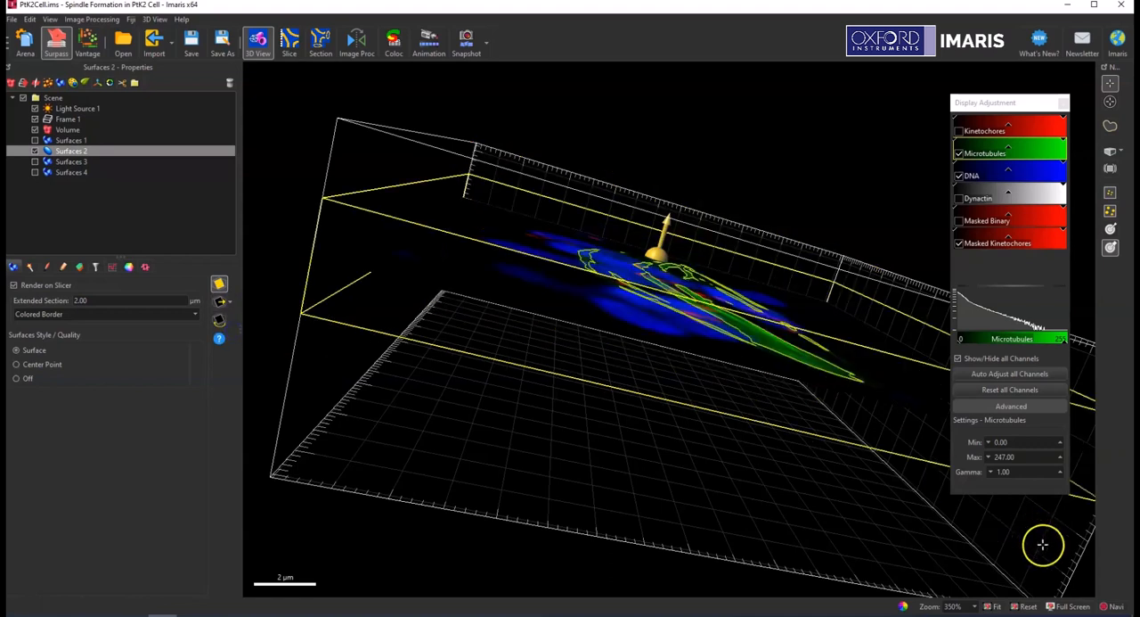
click(1026, 606)
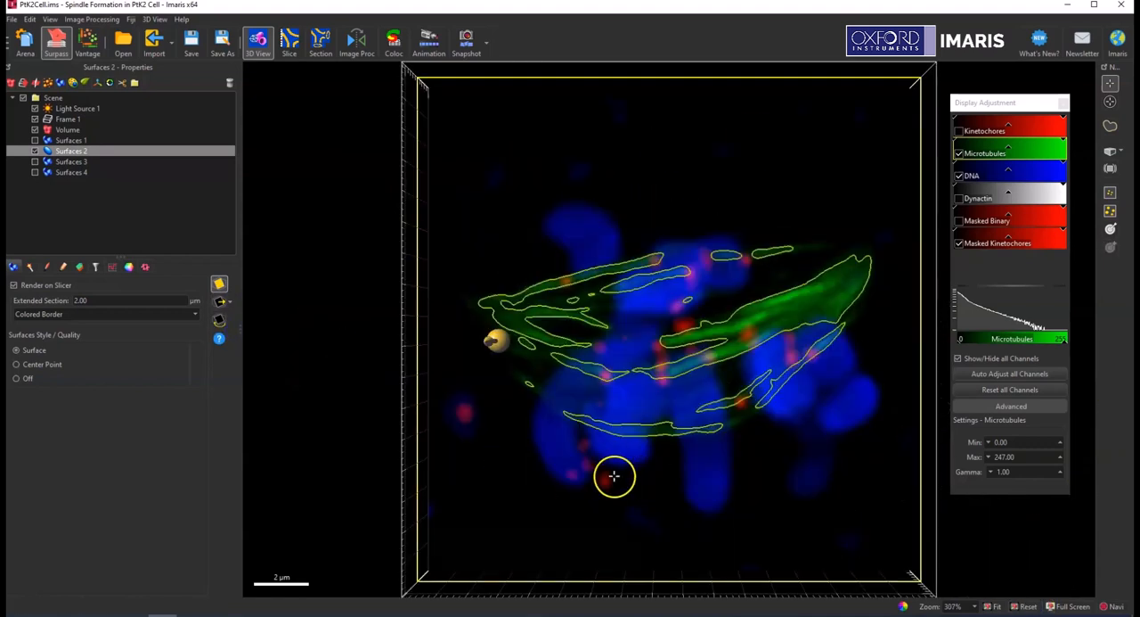
Set the slicer's extended section to 1 µm.
click(103, 301)
text(1.00)
key(Return)
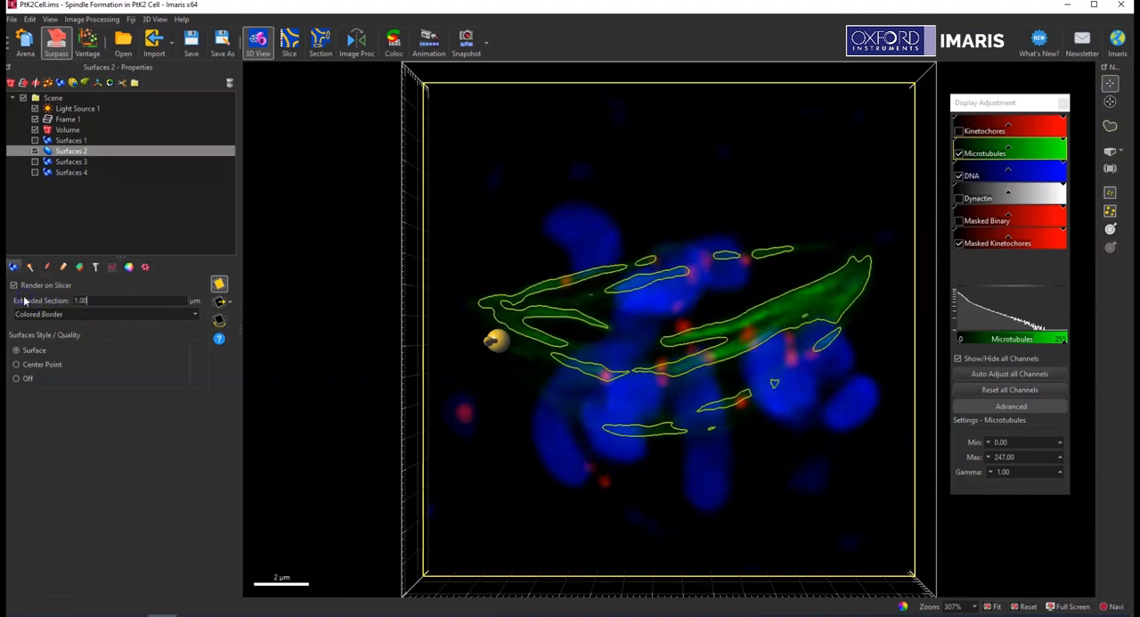
click(82, 274)
Tilt the slicer plane freely to an oblique orientation by its handle.
drag(487, 341, 479, 319)
drag(493, 331, 506, 320)
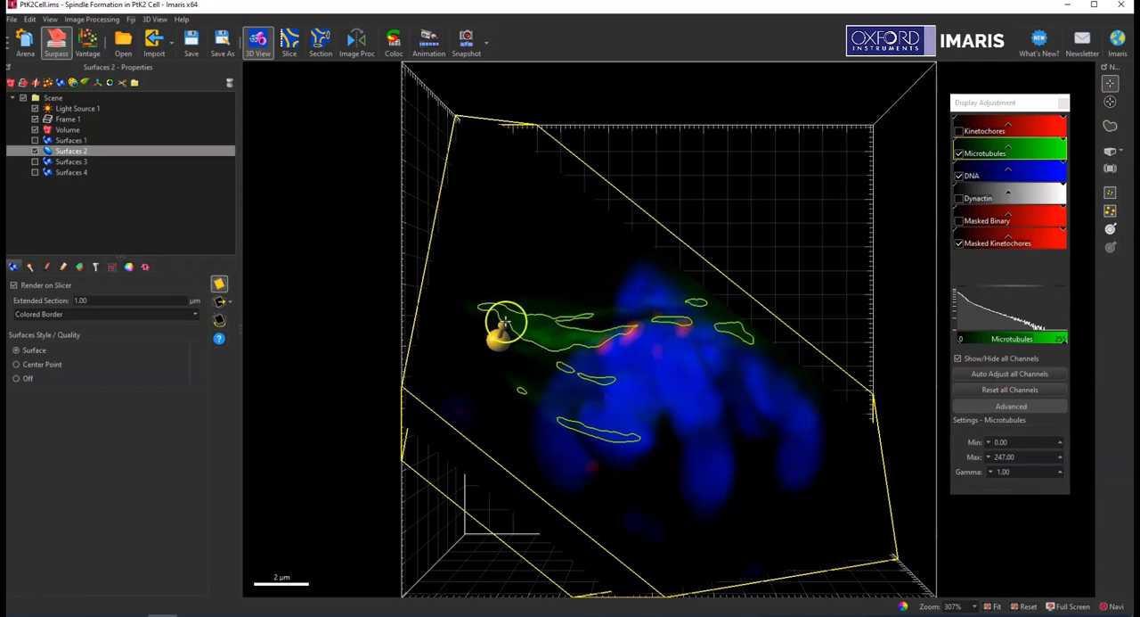
mouse_move(504, 328)
mouse_down()
mouse_move(493, 299)
mouse_move(490, 328)
mouse_up()
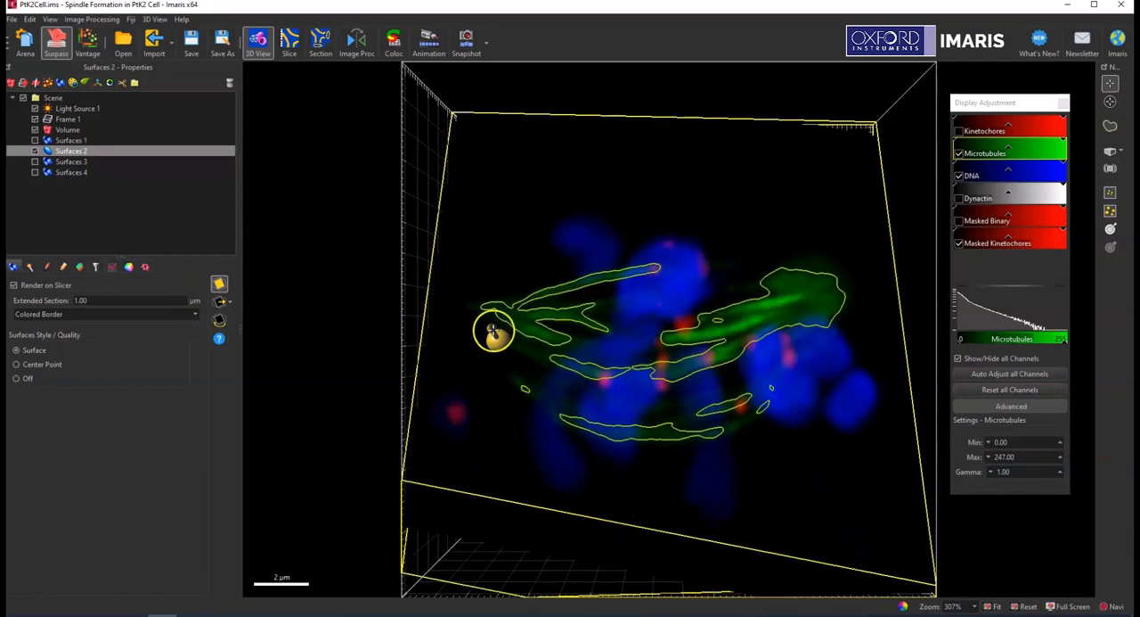
Tilt the slicer plane once more by its handle and align it back to the XY plane.
drag(493, 332, 490, 316)
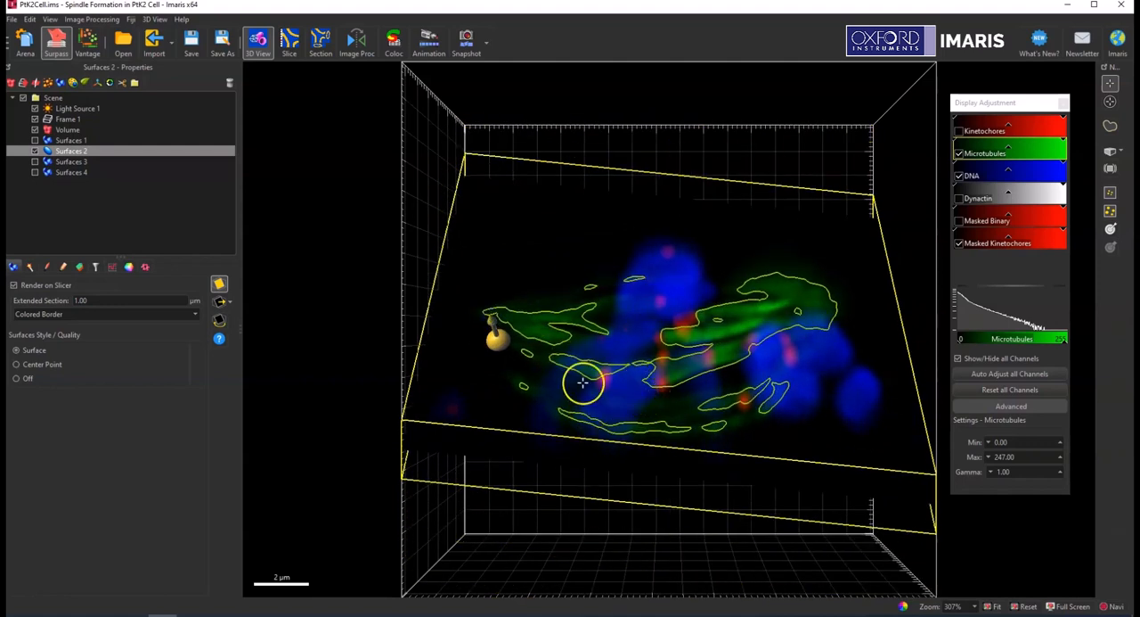
click(228, 303)
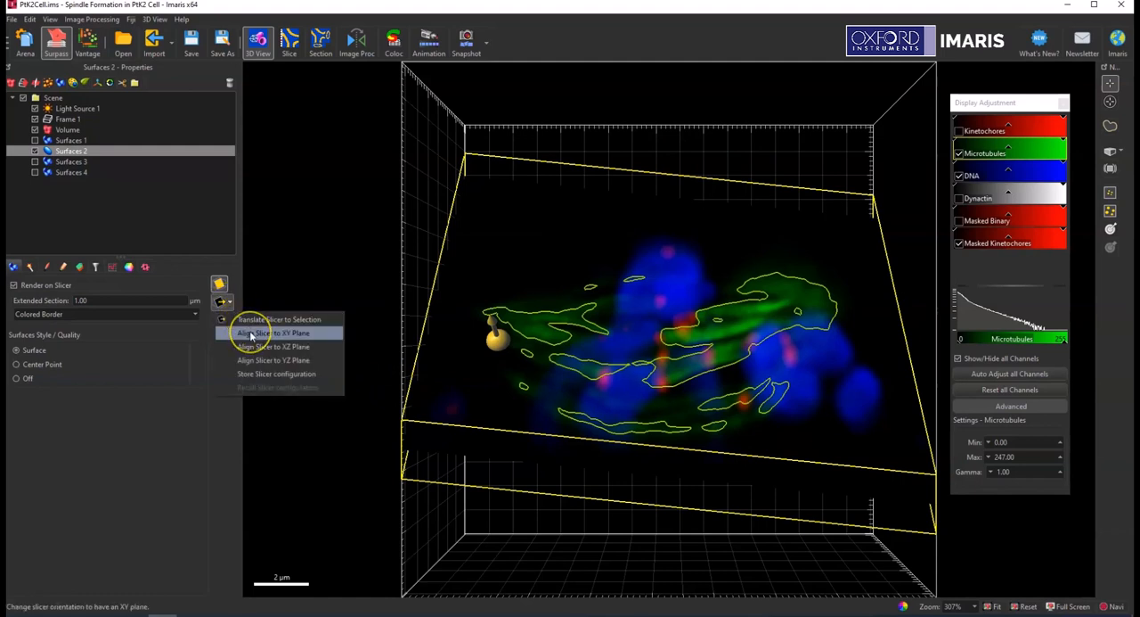
click(252, 333)
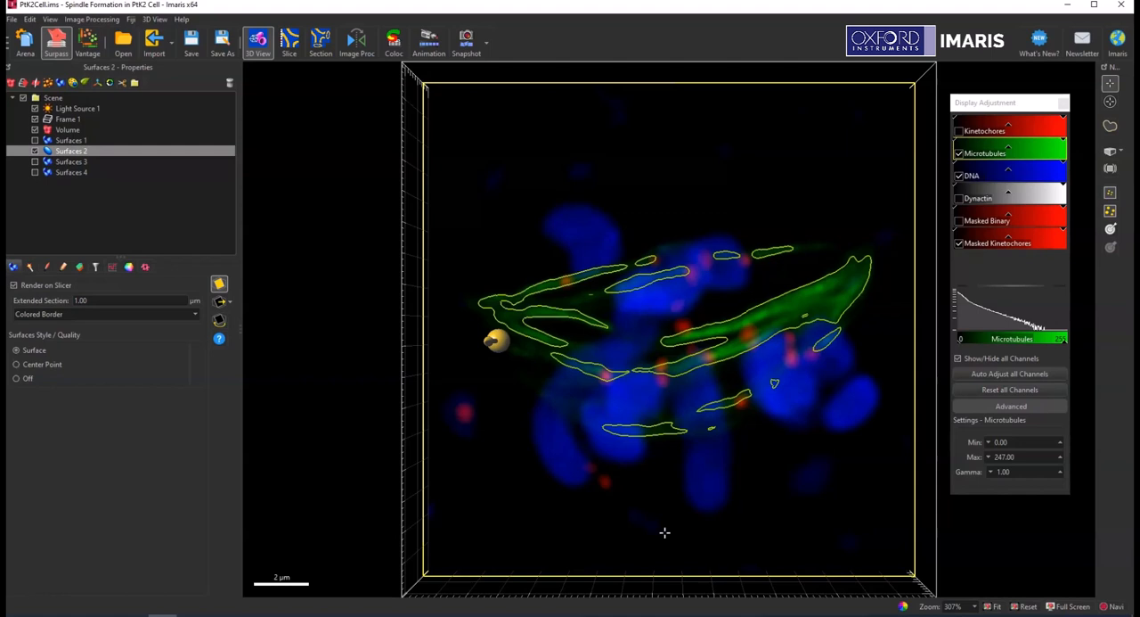
Zoom in on the sliced surfaces and refit the viewing area to the orthogonal slicer view.
click(219, 323)
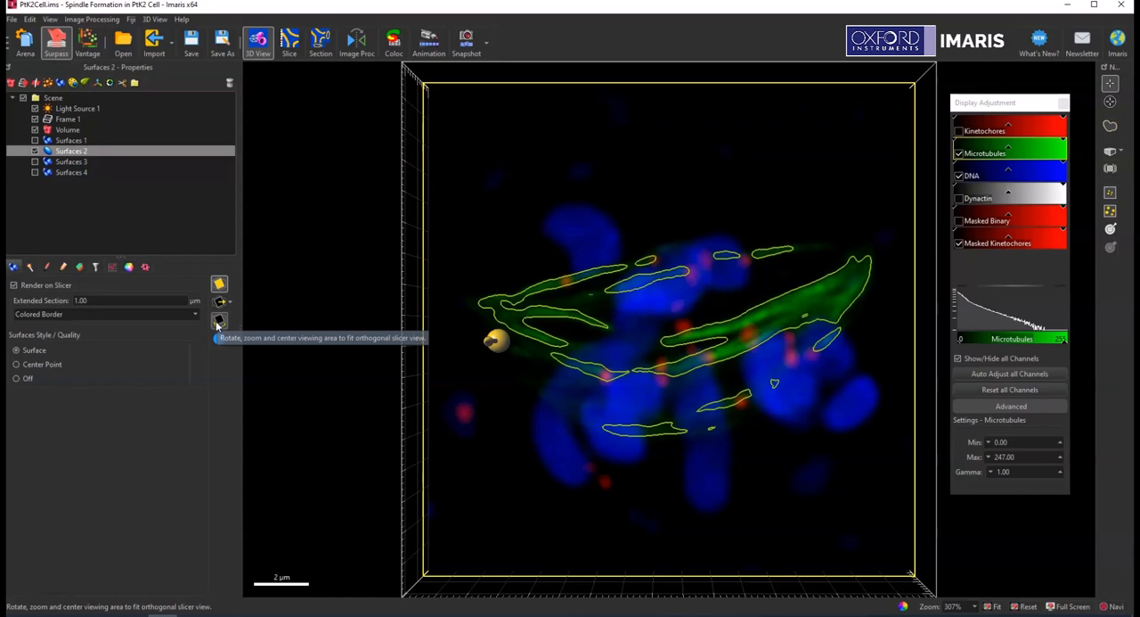
scroll(650, 438, up, 7)
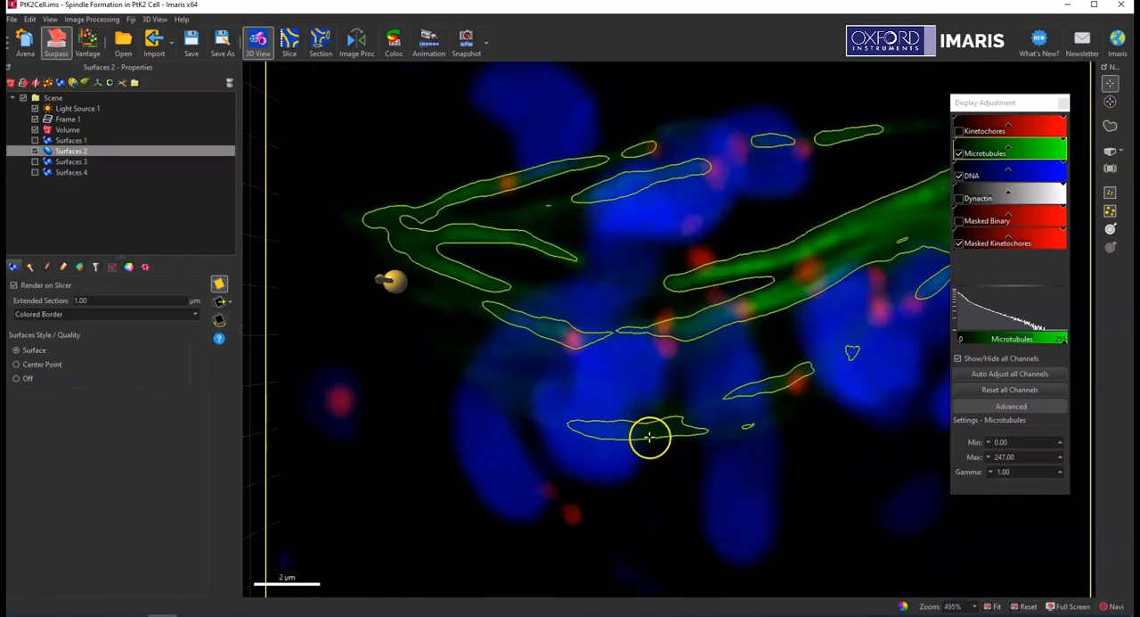
click(219, 320)
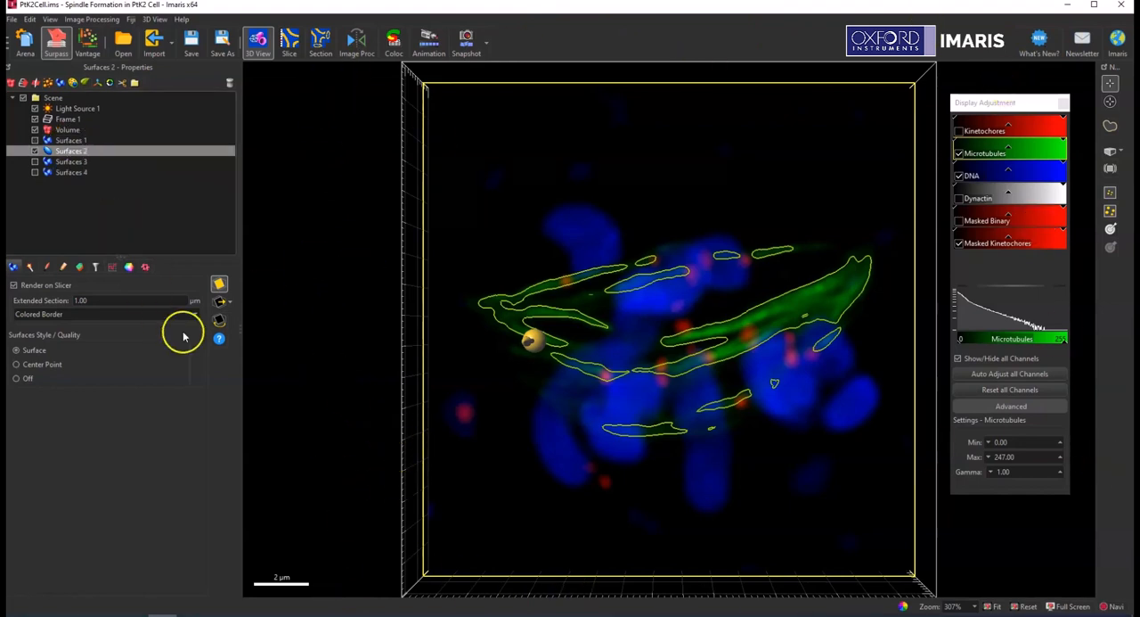
Hide Surfaces 2 and start creating a new surfaces object with Channel 2 - Microtubules as the source channel.
click(35, 150)
click(60, 83)
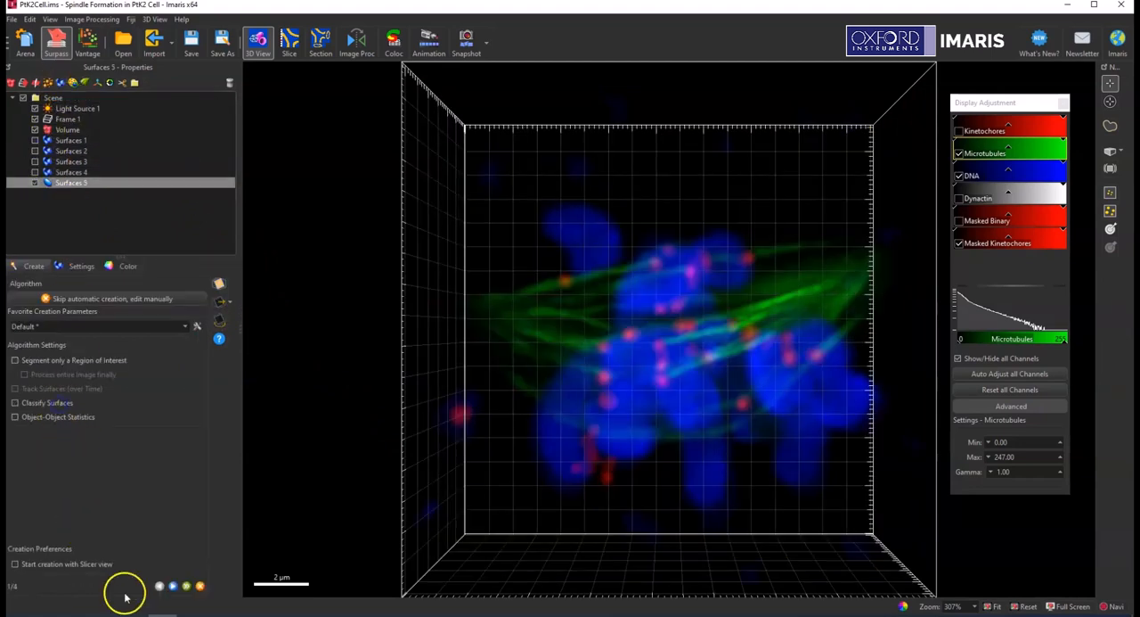
click(173, 587)
click(112, 312)
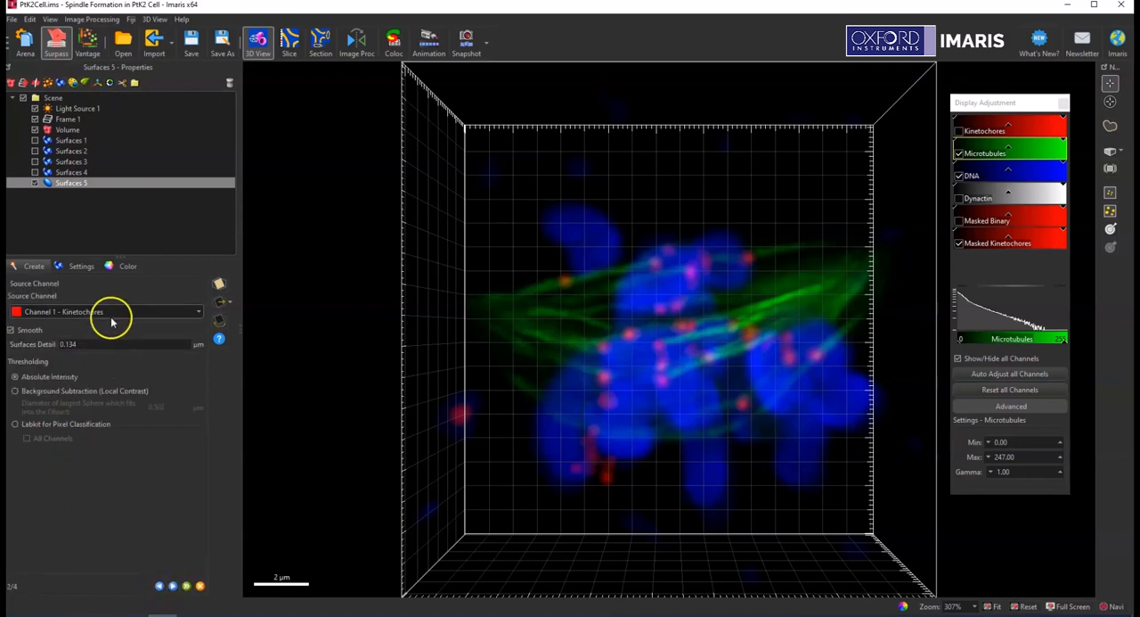
click(107, 321)
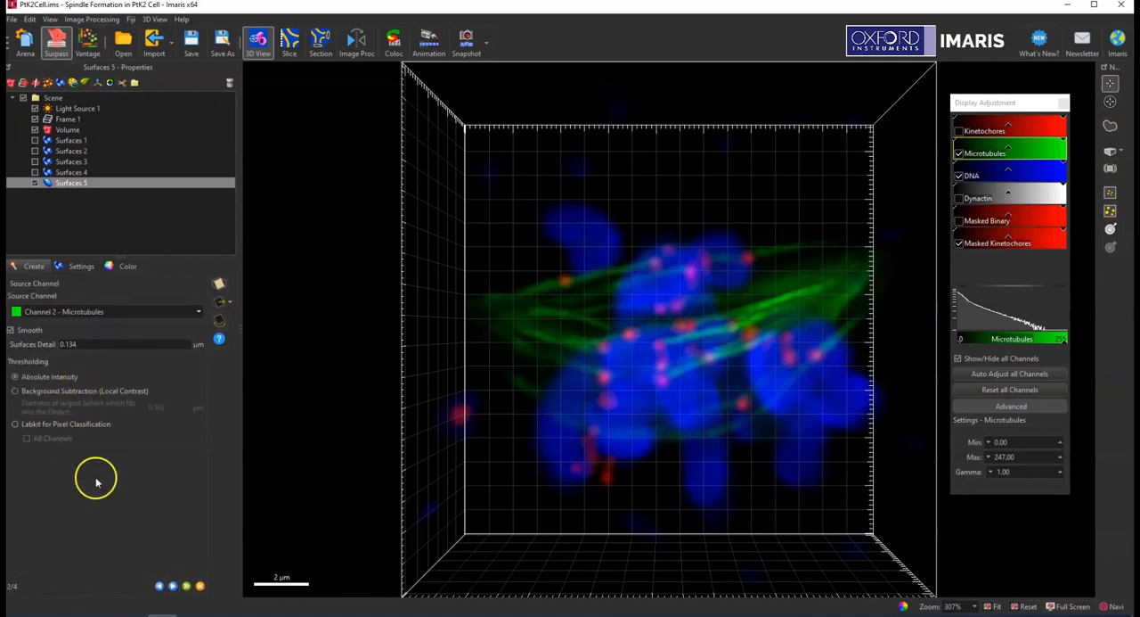
Preview the new microtubule surfaces on the slicer and set their absolute intensity threshold to 19.2.
click(173, 586)
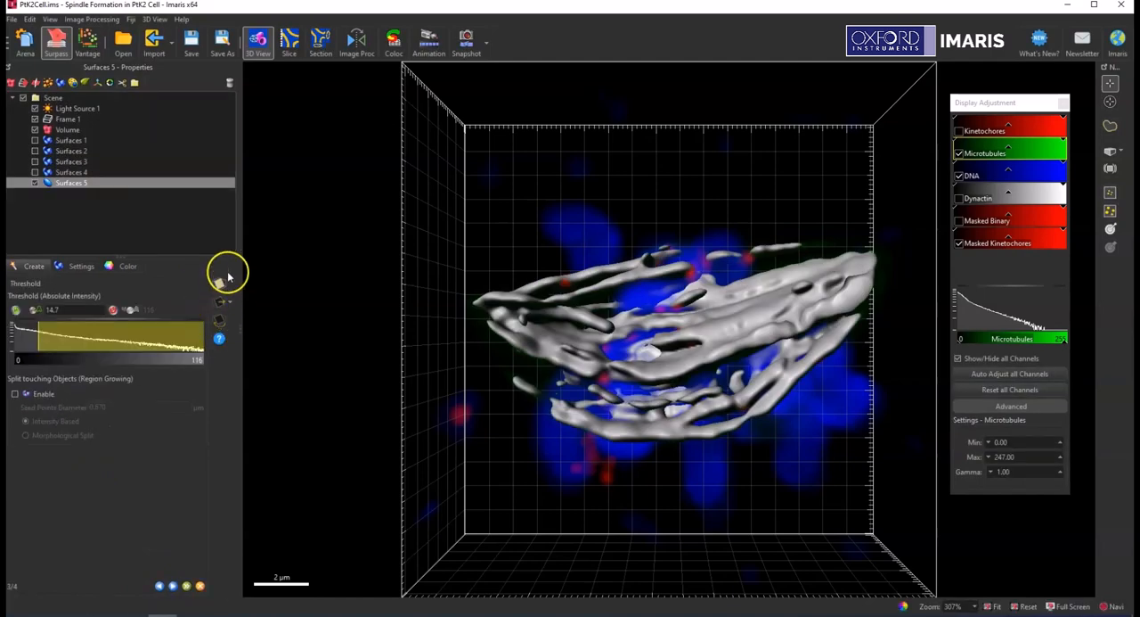
click(220, 284)
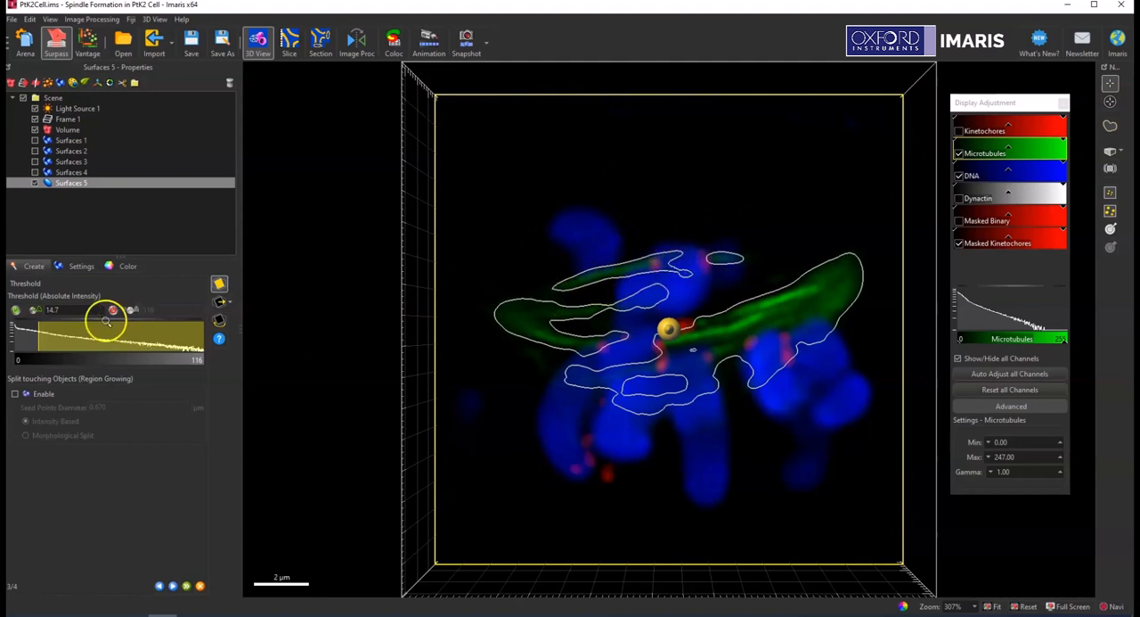
mouse_move(39, 340)
mouse_down()
mouse_move(111, 340)
mouse_move(33, 341)
mouse_move(46, 340)
mouse_up()
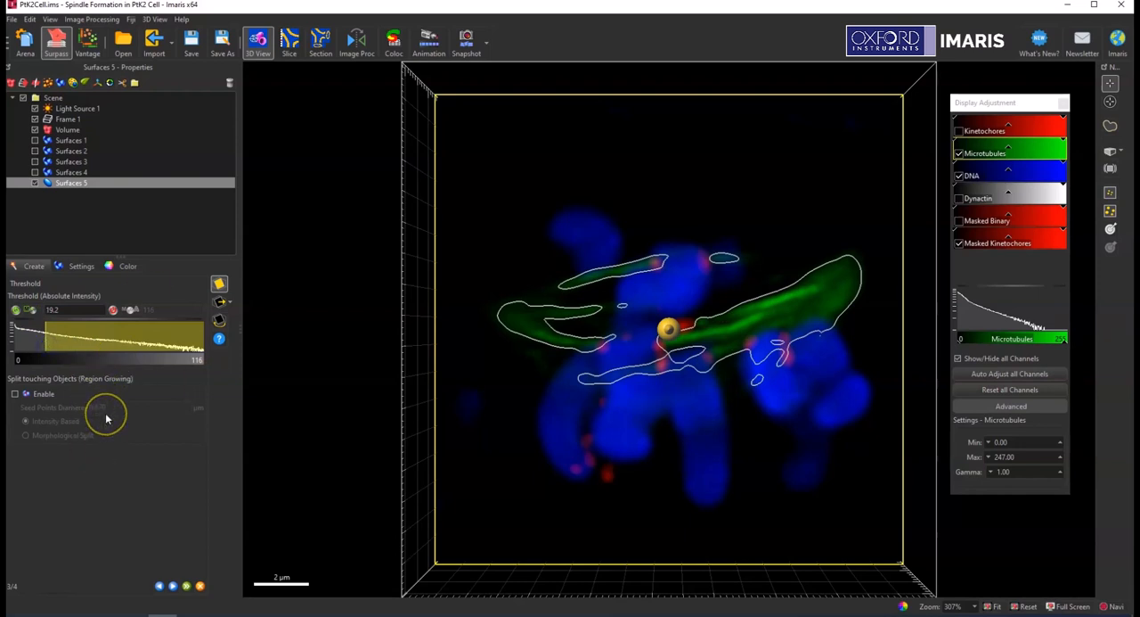